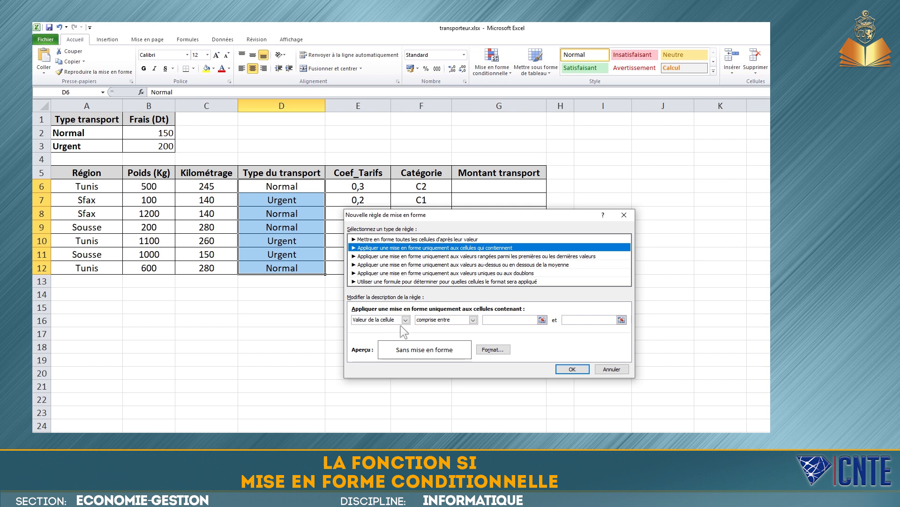
# Set the rule for the transport type cells to apply when the cell value is equal to (égale à) Urgent.
pyautogui.click(473, 320)
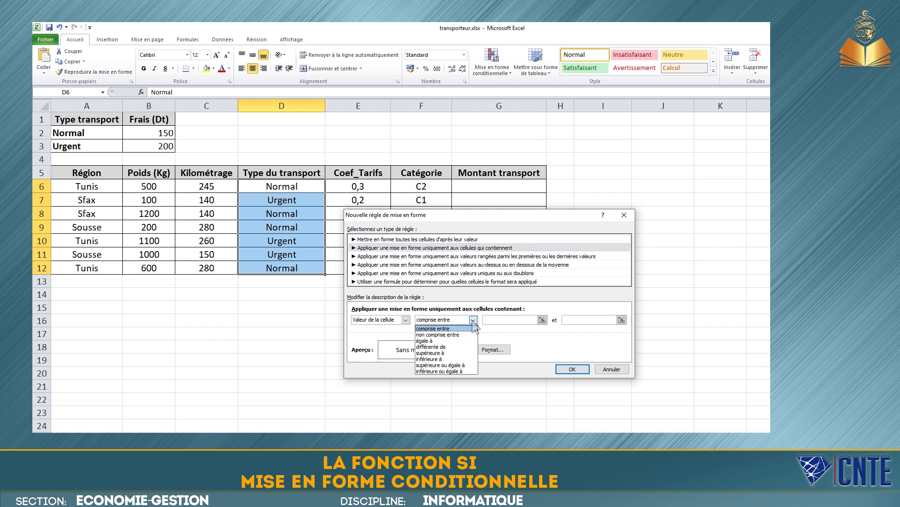
pyautogui.click(454, 340)
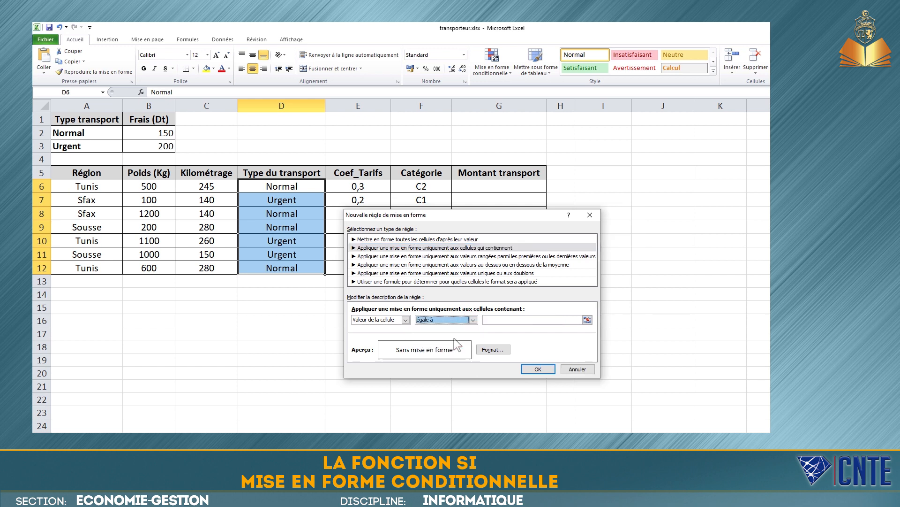
pyautogui.click(506, 319)
pyautogui.write('Urgent')
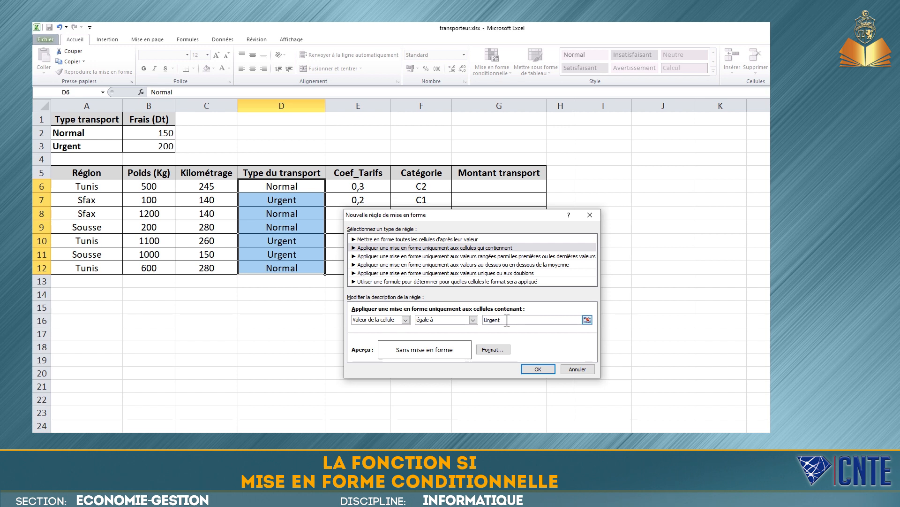
# Give the Urgent rule a standard red background fill and apply it to the transport type cells.
pyautogui.click(496, 351)
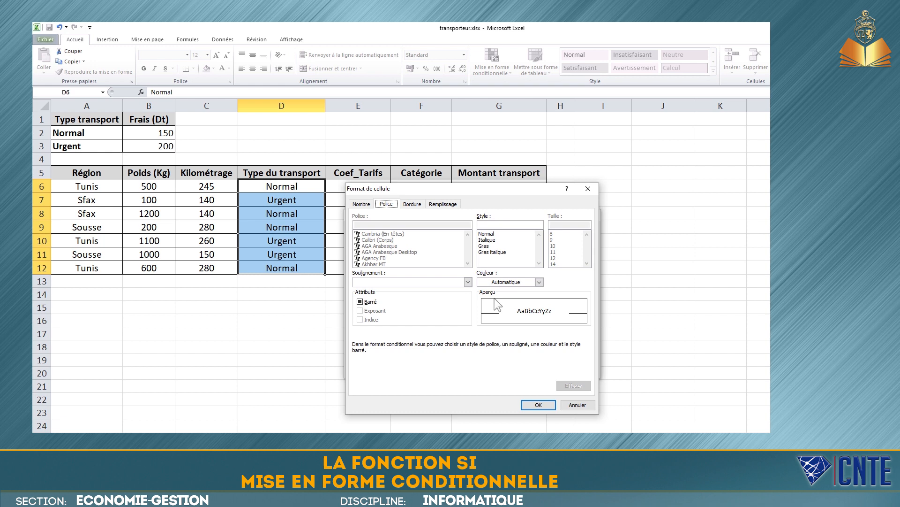
pyautogui.click(411, 205)
pyautogui.click(419, 300)
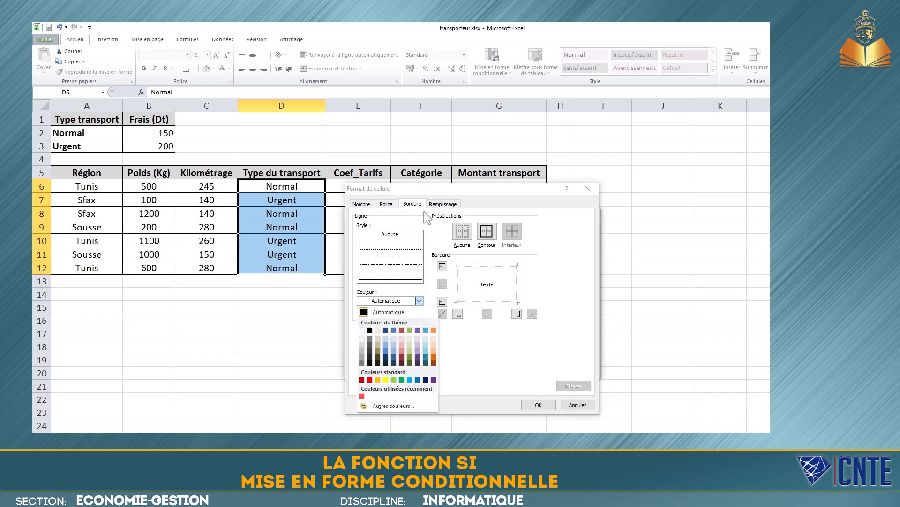
pyautogui.click(444, 205)
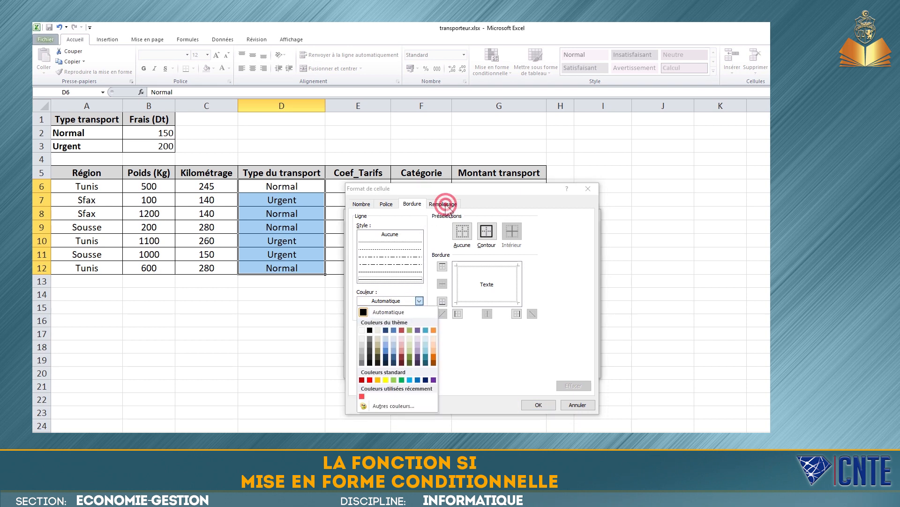
pyautogui.click(445, 205)
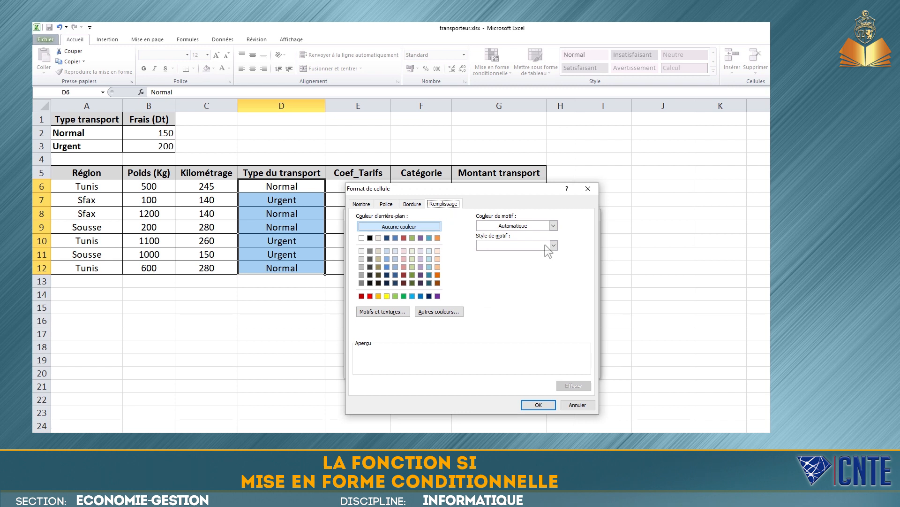
pyautogui.click(370, 296)
pyautogui.click(538, 405)
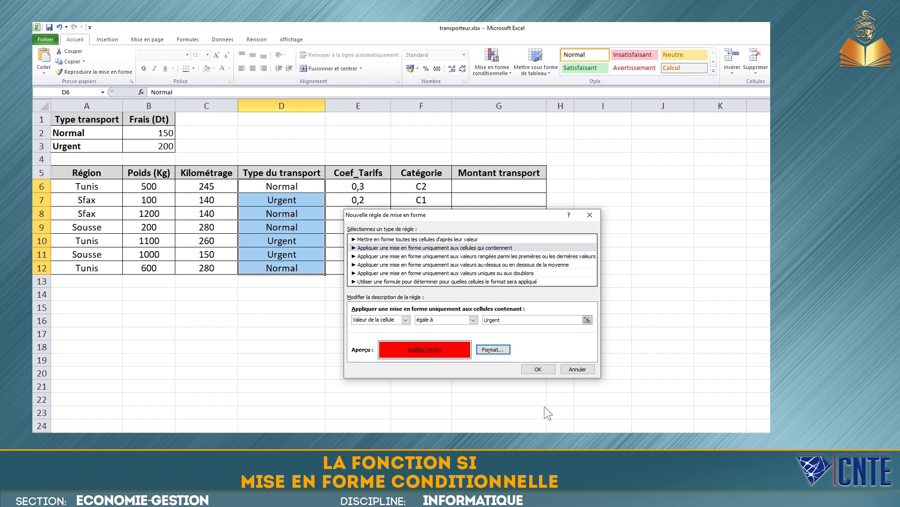
pyautogui.click(538, 369)
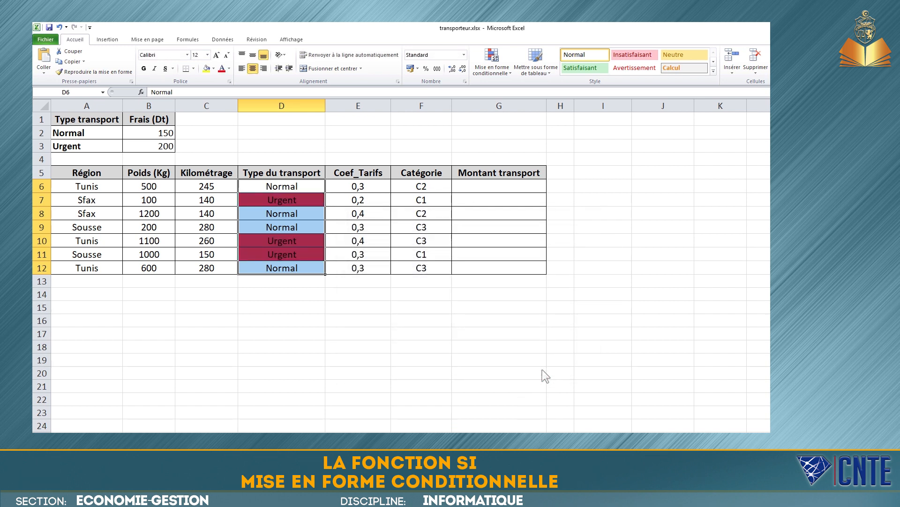
pyautogui.click(543, 370)
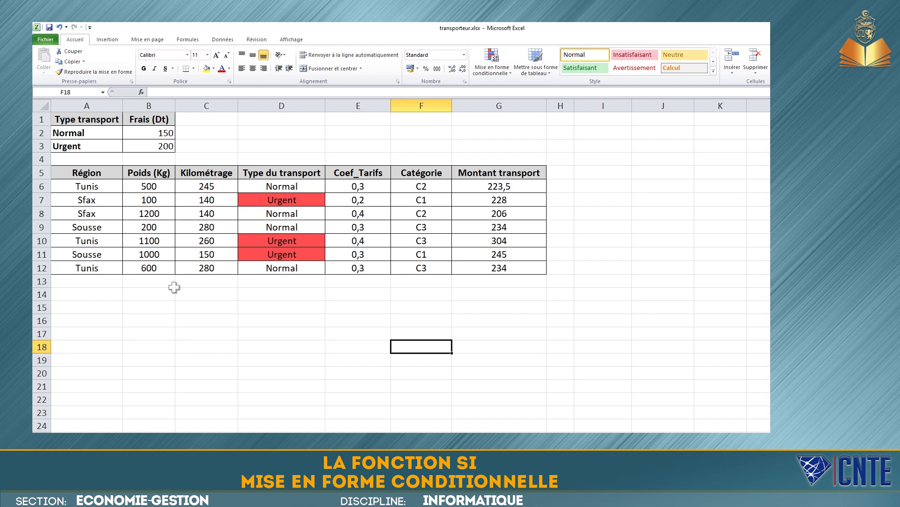
# Start a formula-based conditional formatting rule for regions A6:A12 with the formula =Ou(A6="Tunis";B6>1000).
pyautogui.moveTo(89, 187); pyautogui.dragTo(103, 266)
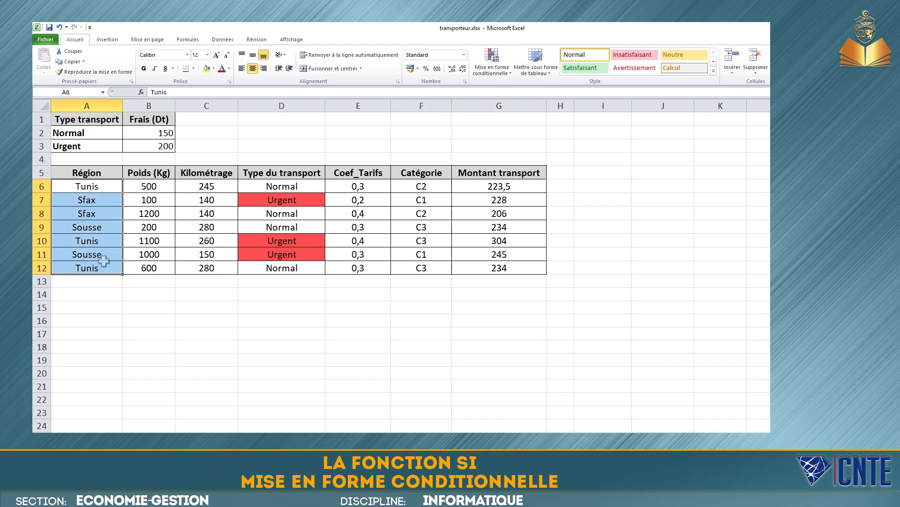
pyautogui.click(506, 72)
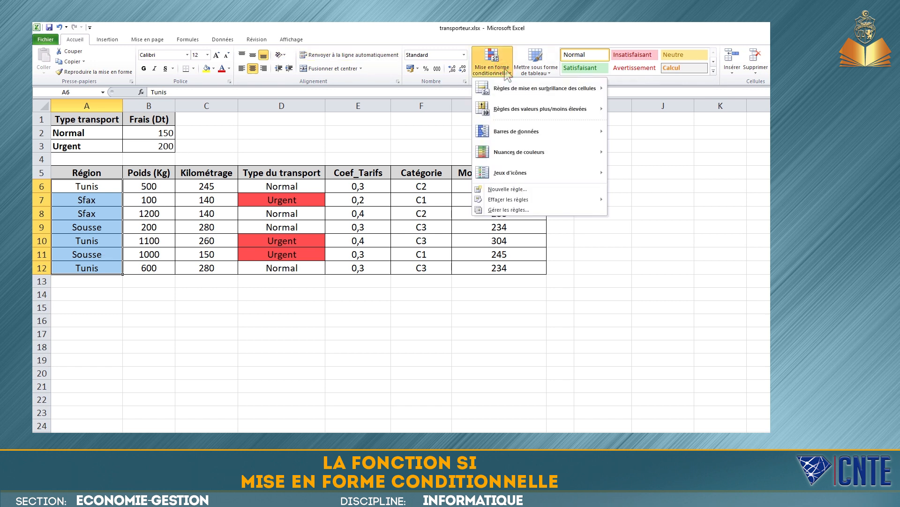
pyautogui.click(529, 189)
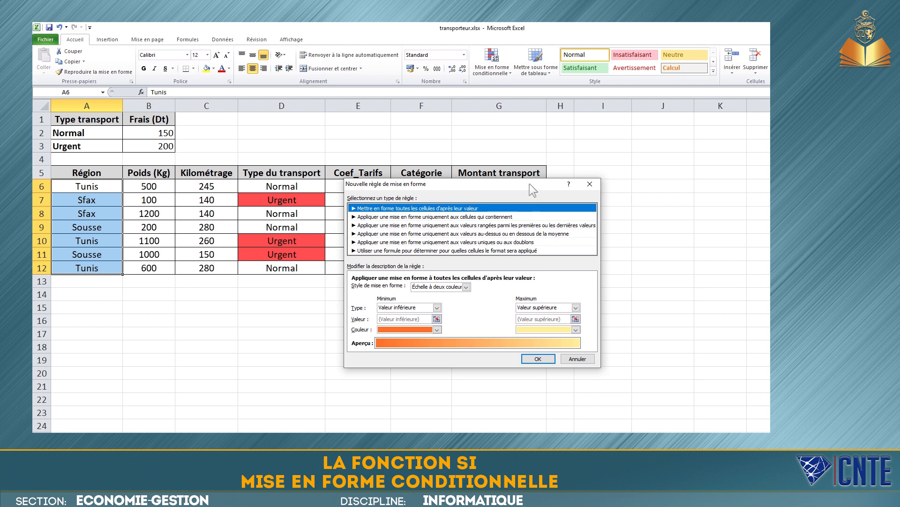
pyautogui.click(471, 250)
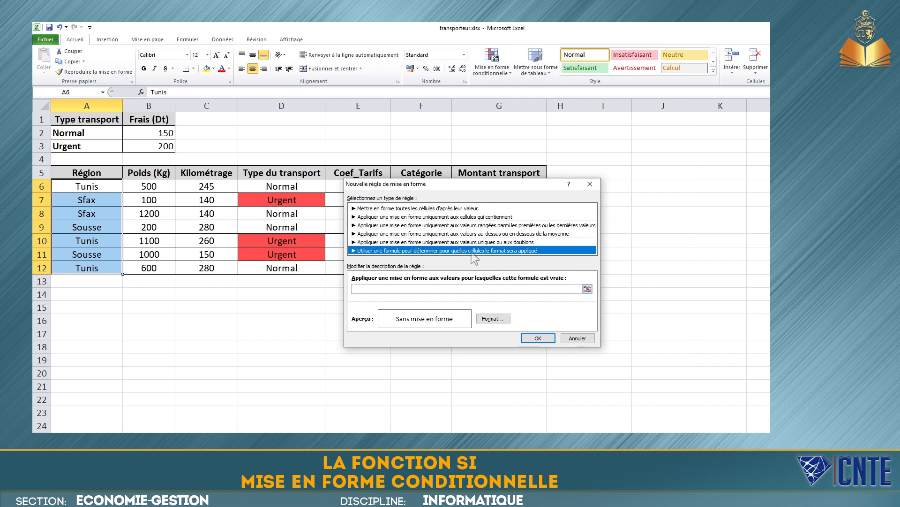
pyautogui.click(433, 288)
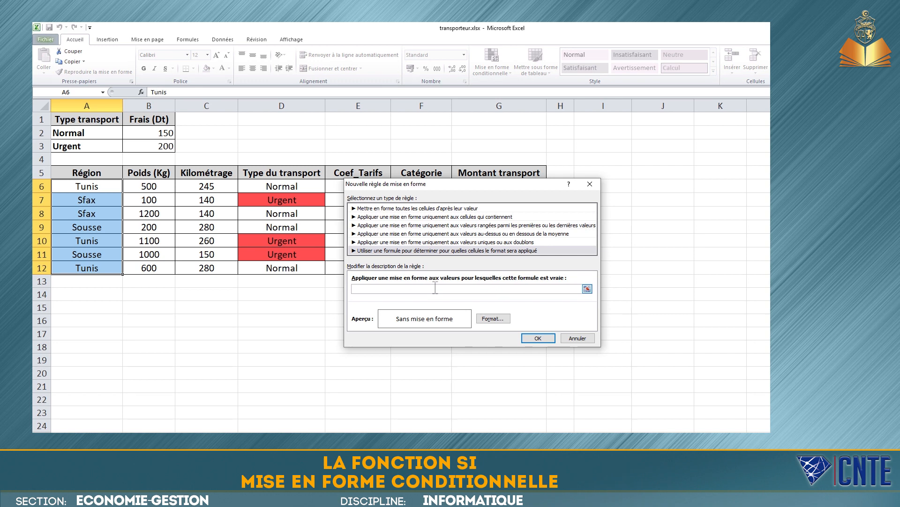
pyautogui.write('=Ou(A6="Tunis";B6>1000')
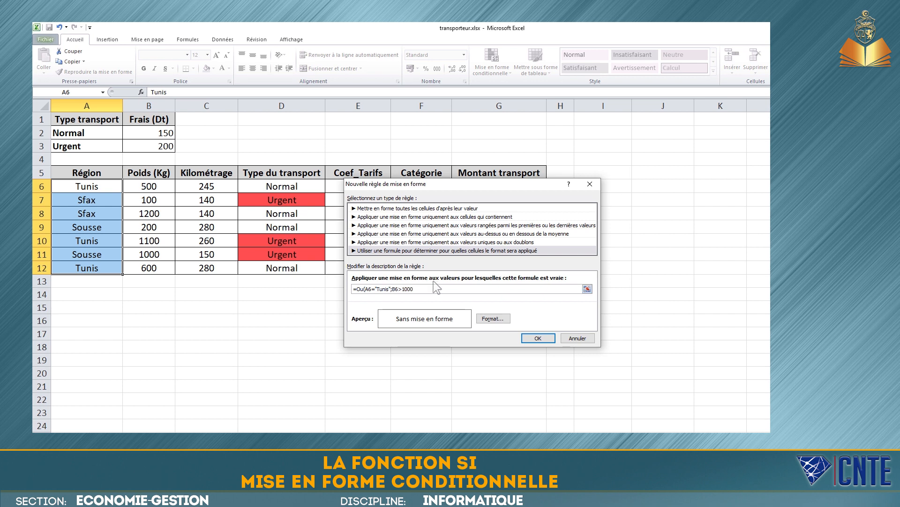
# Give the region rule a light green background fill and apply it to the selected region cells.
pyautogui.click(493, 318)
pyautogui.click(443, 173)
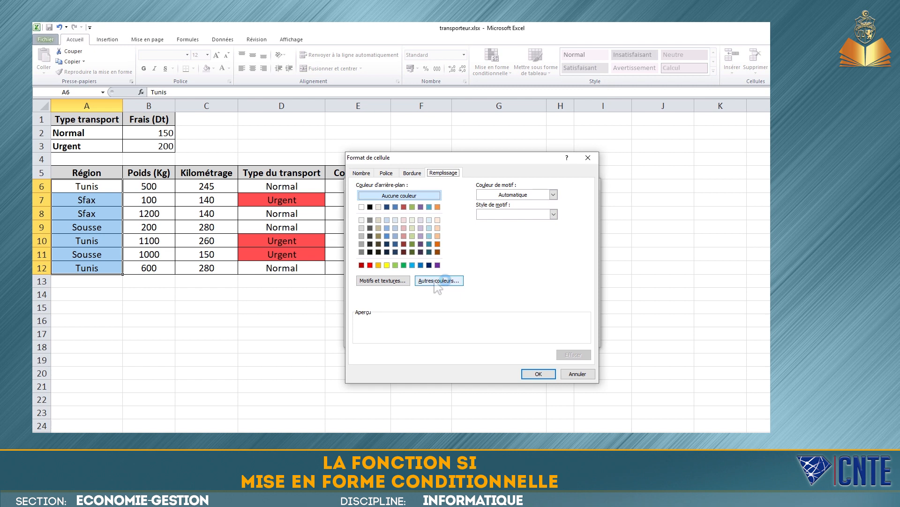
pyautogui.click(412, 228)
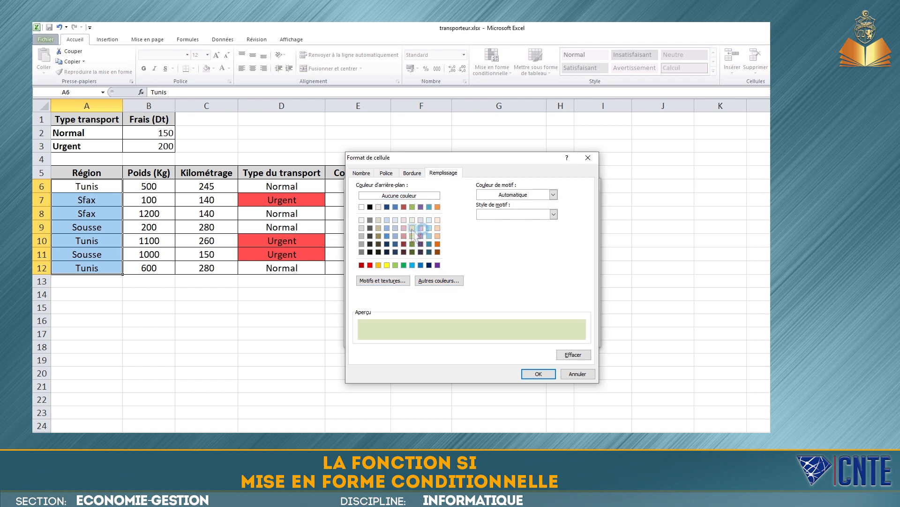
pyautogui.click(539, 374)
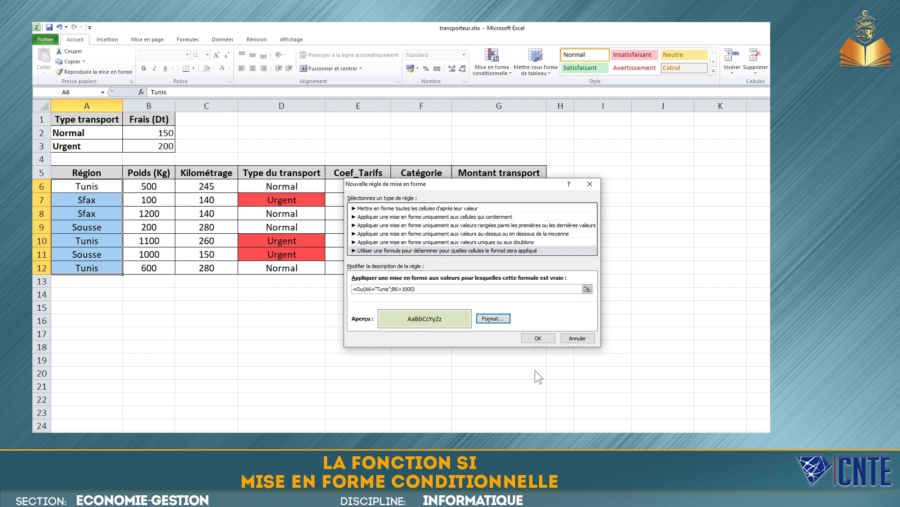
pyautogui.click(539, 338)
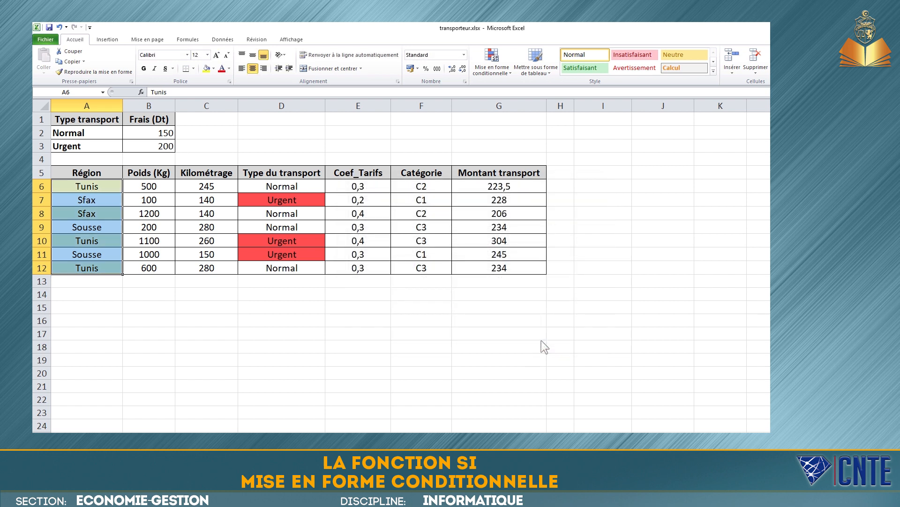
pyautogui.click(82, 340)
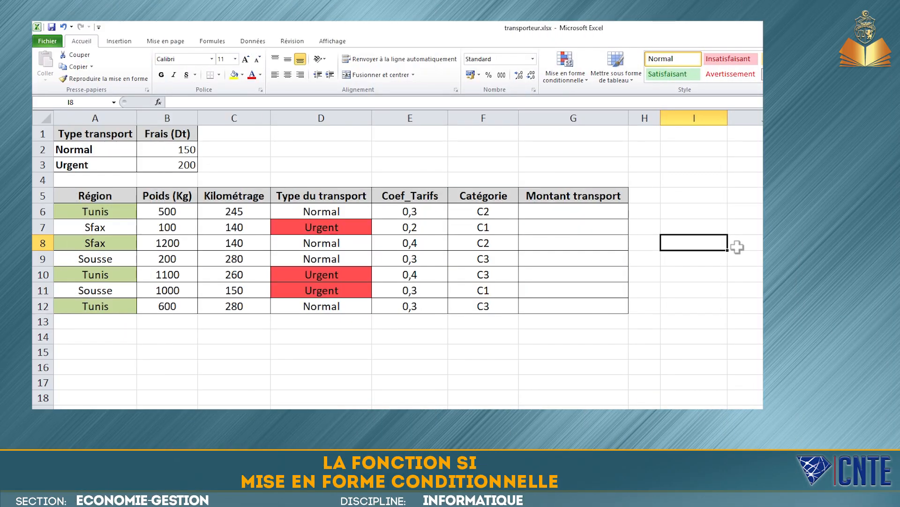
# Begin the Montant transport formula in G6 with kilometrage times tariff coefficient, =(C6*E6)+.
pyautogui.click(609, 210)
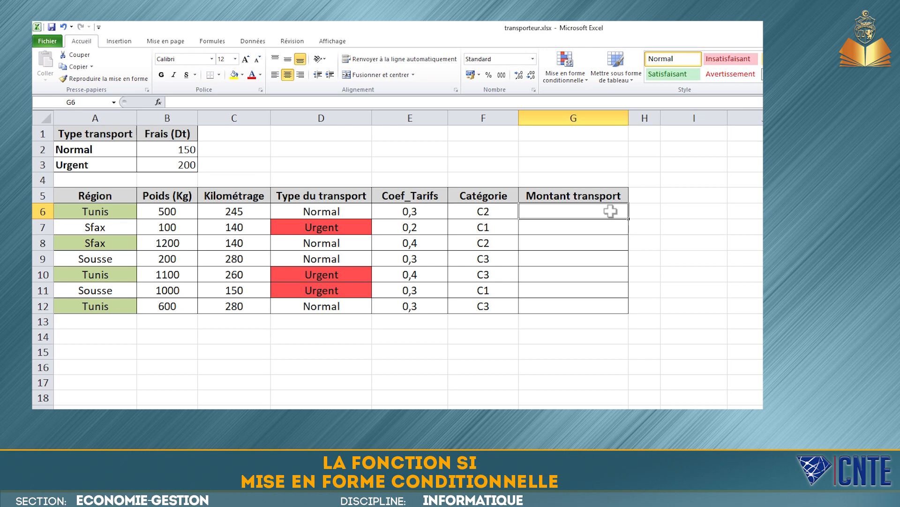
pyautogui.write('=(')
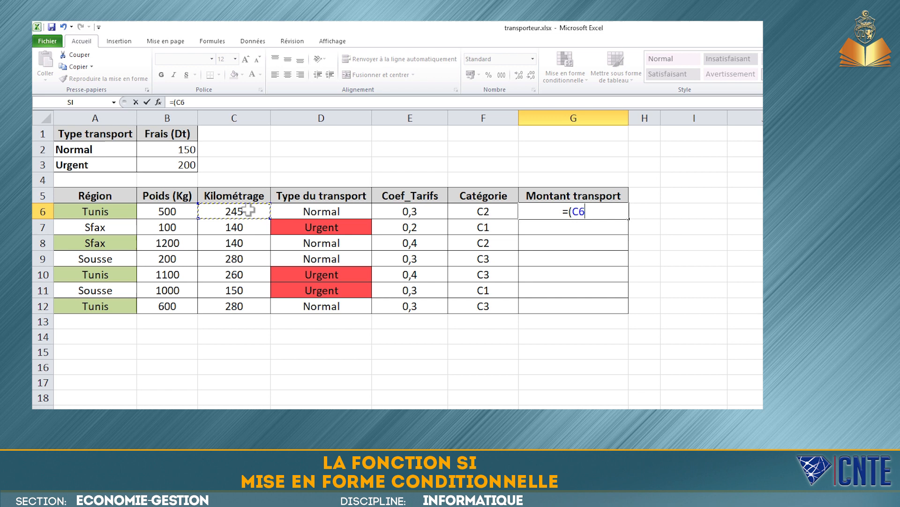
pyautogui.write('*')
pyautogui.click(424, 211)
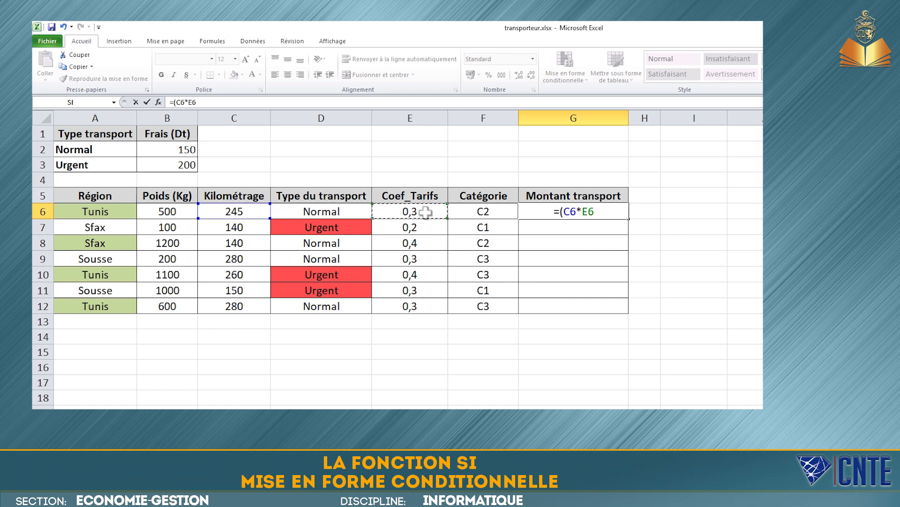
pyautogui.write(')+')
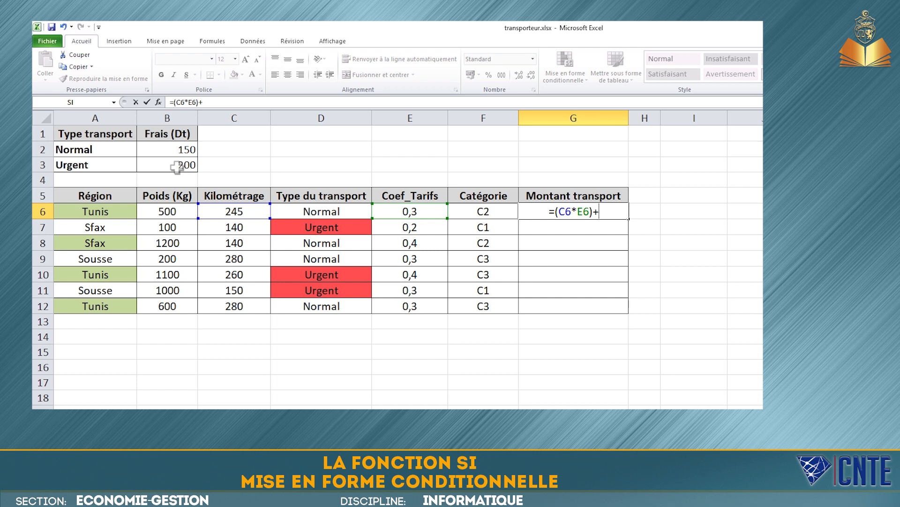
# Add the transport fee to the G6 formula with the condition Si(D6="Normal";B2;B3).
pyautogui.write('Si(')
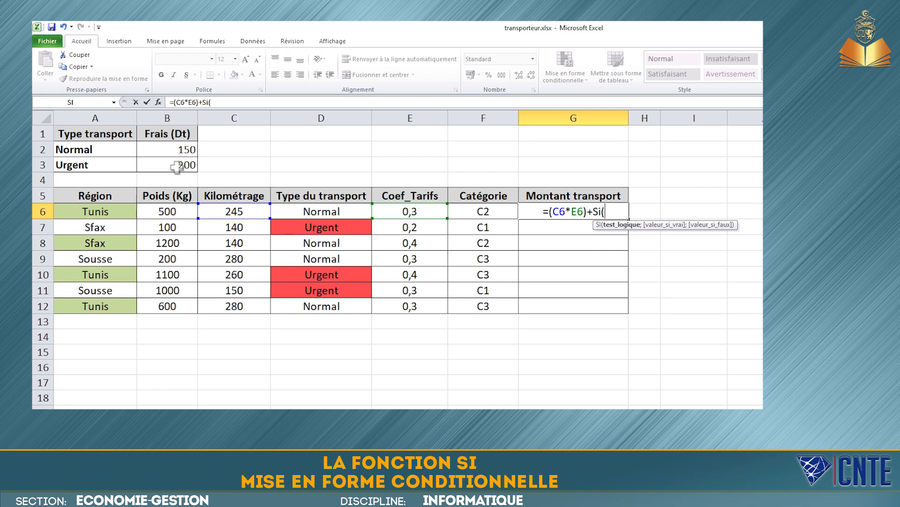
pyautogui.write('D6="Normal";')
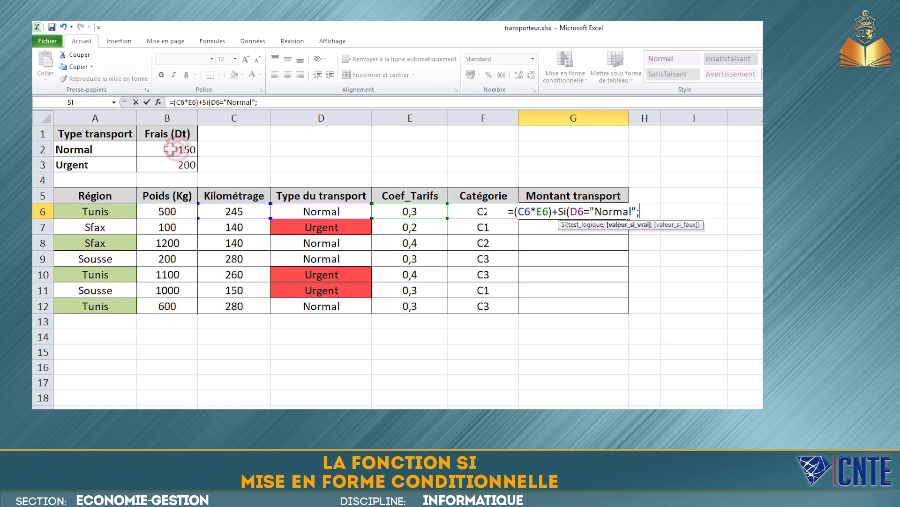
pyautogui.click(176, 149)
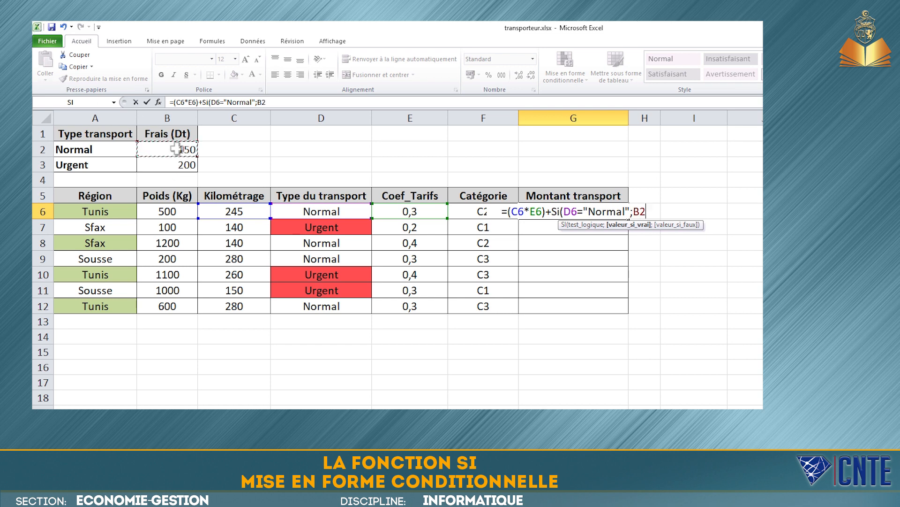
pyautogui.write(';')
pyautogui.click(179, 165)
pyautogui.write(')')
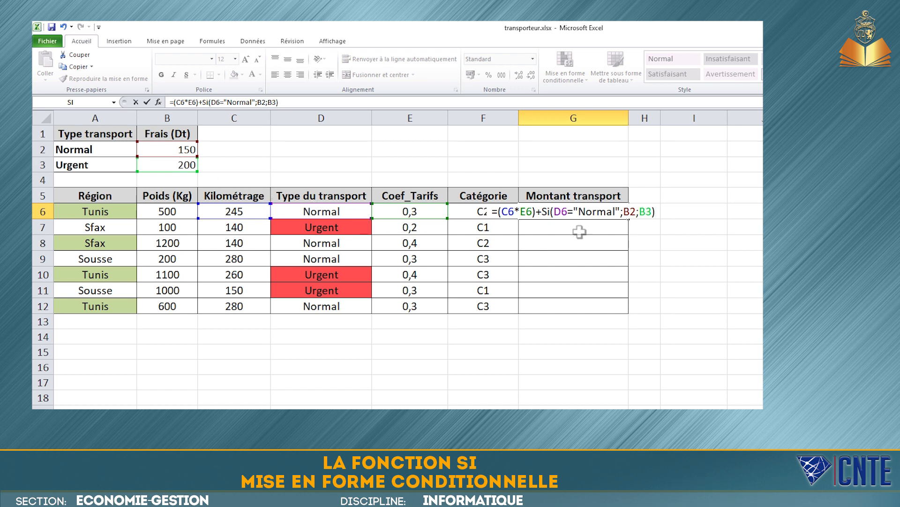
# Make the two fee references in the G6 formula absolute, $B$2 and $B$3, validate it and reselect G6.
pyautogui.click(623, 213)
pyautogui.write('$')
pyautogui.click(633, 215)
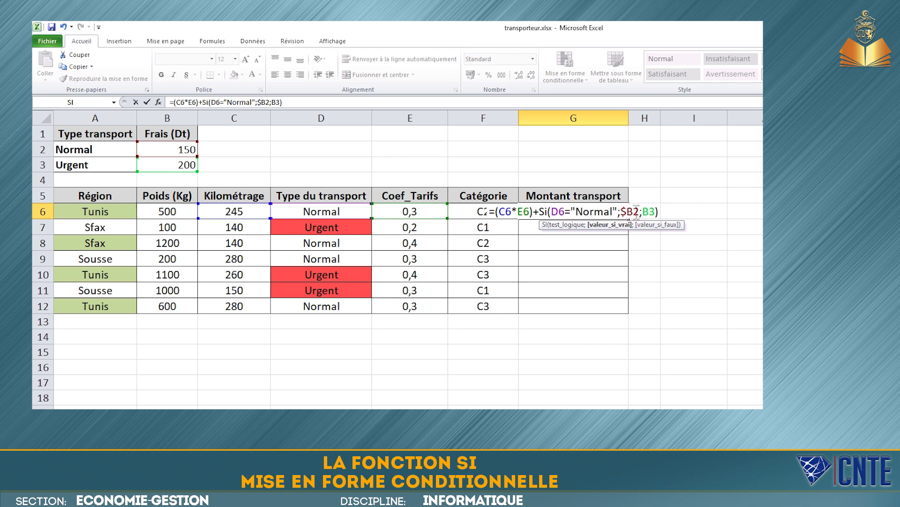
pyautogui.write('$')
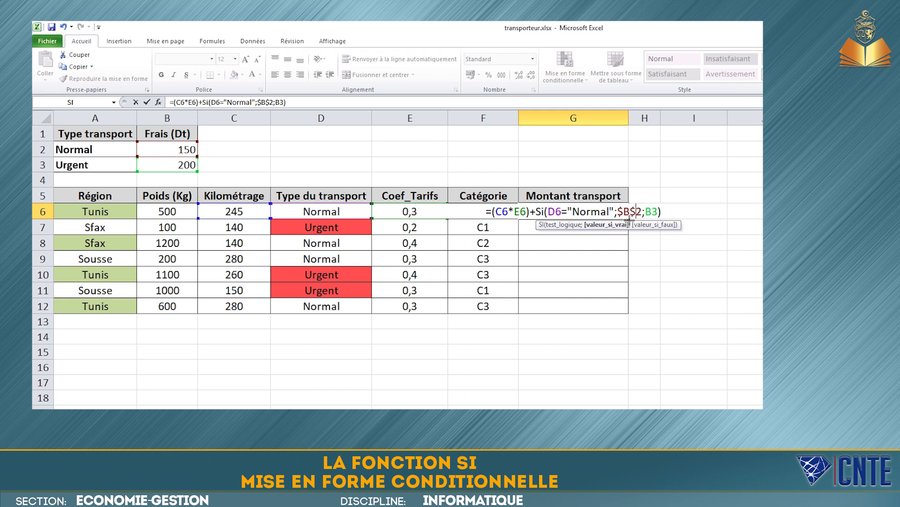
pyautogui.click(646, 212)
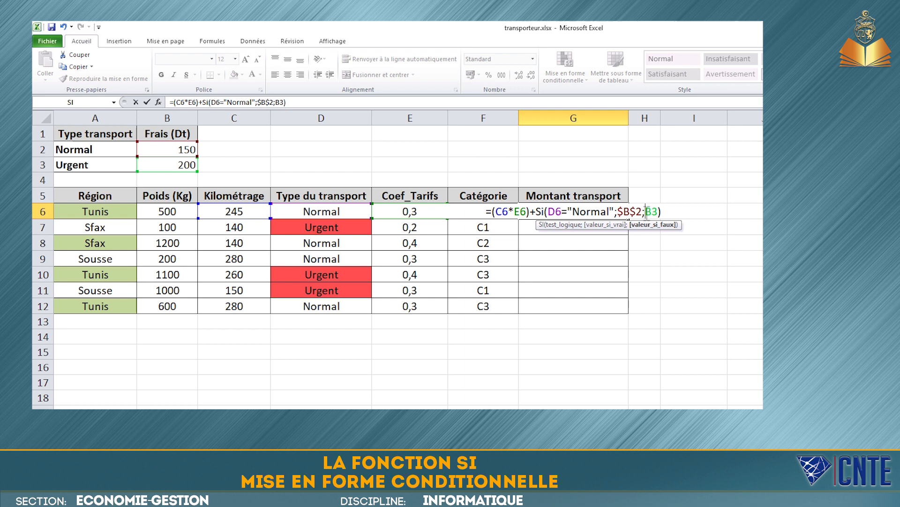
pyautogui.write('$')
pyautogui.click(658, 211)
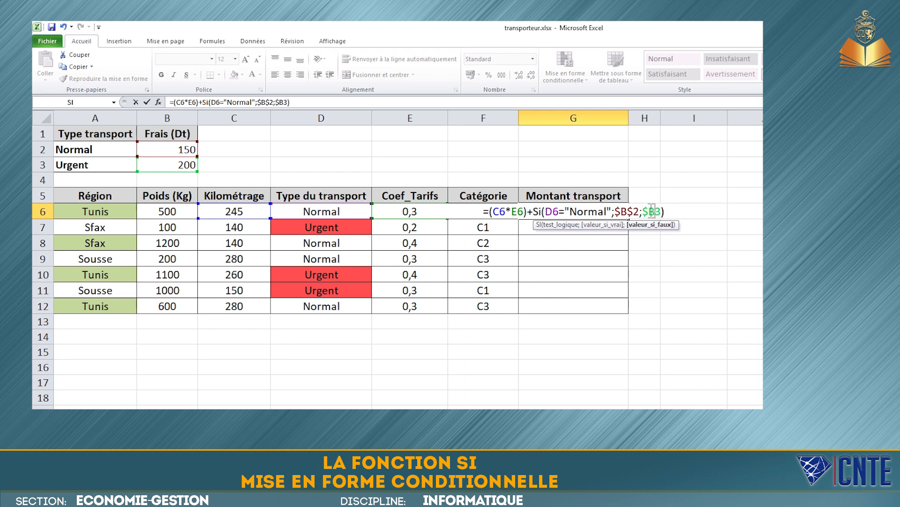
pyautogui.write('$')
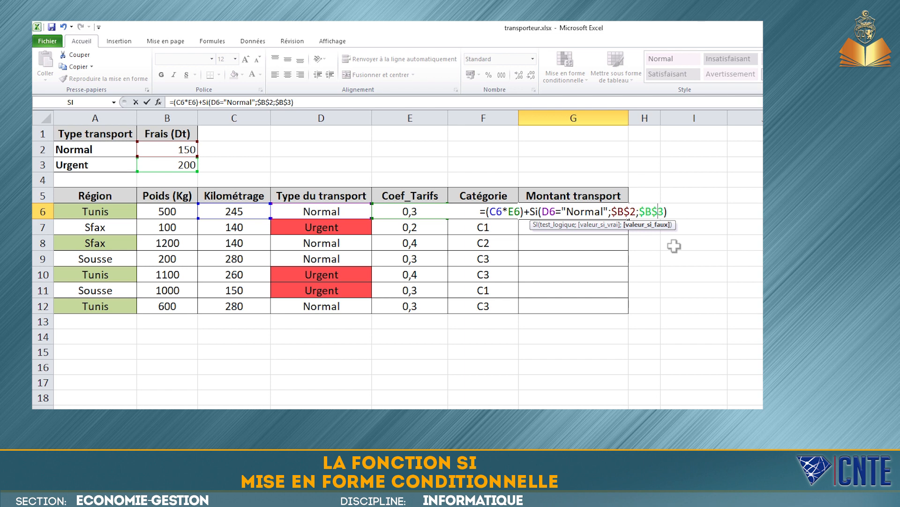
pyautogui.click(679, 211)
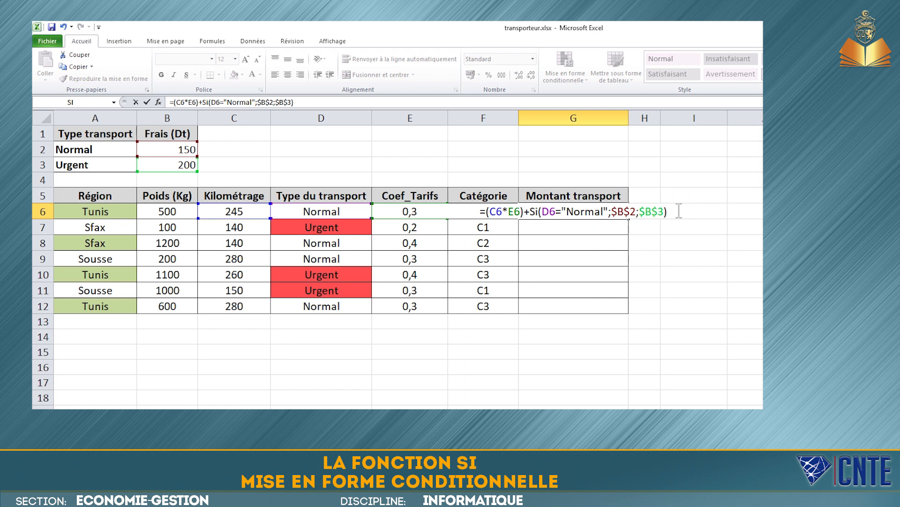
pyautogui.press('Return')
pyautogui.click(615, 212)
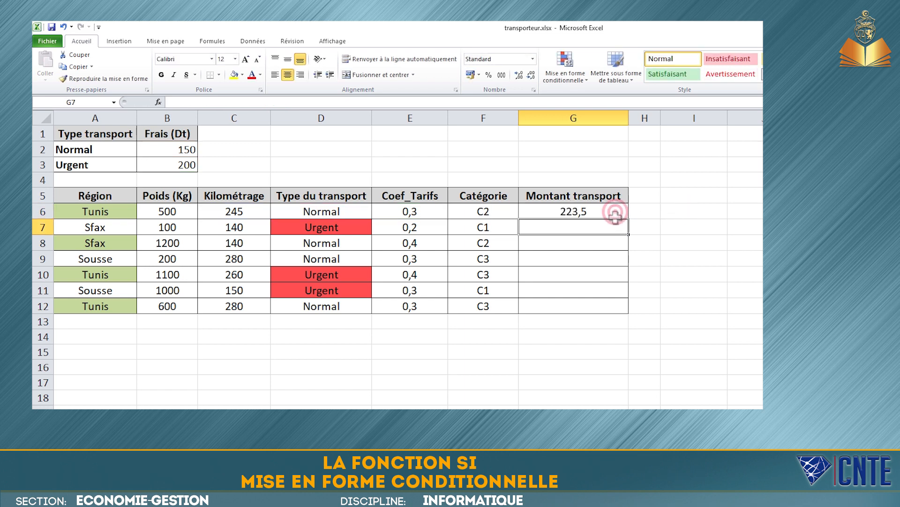